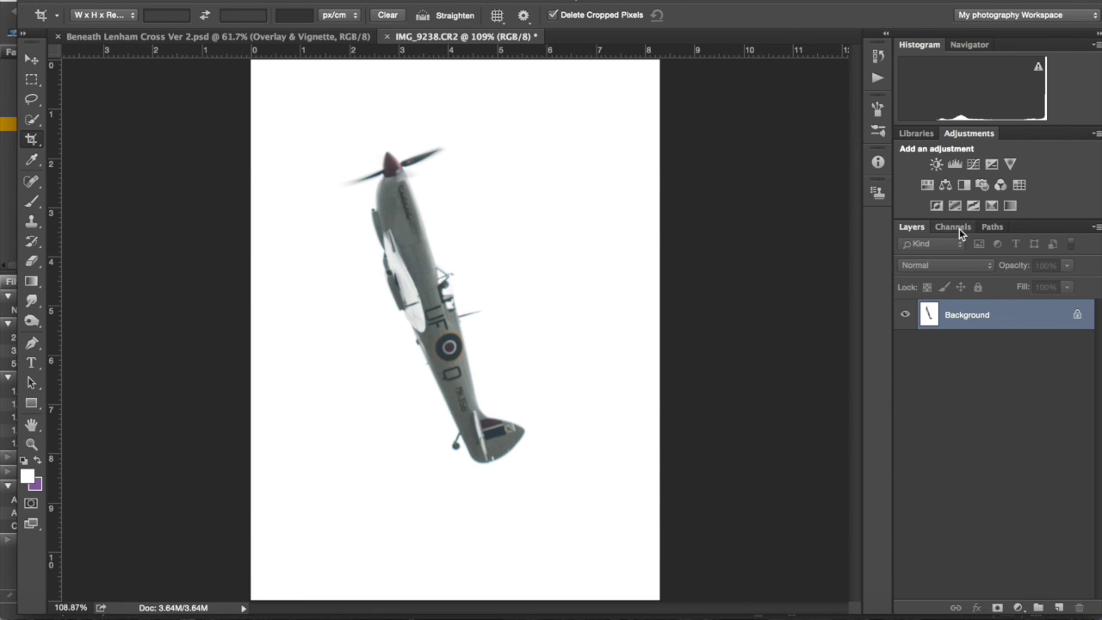
# Hide the Red and Green channels and duplicate Blue into a 'Blue copy' channel
pyautogui.click(959, 229)
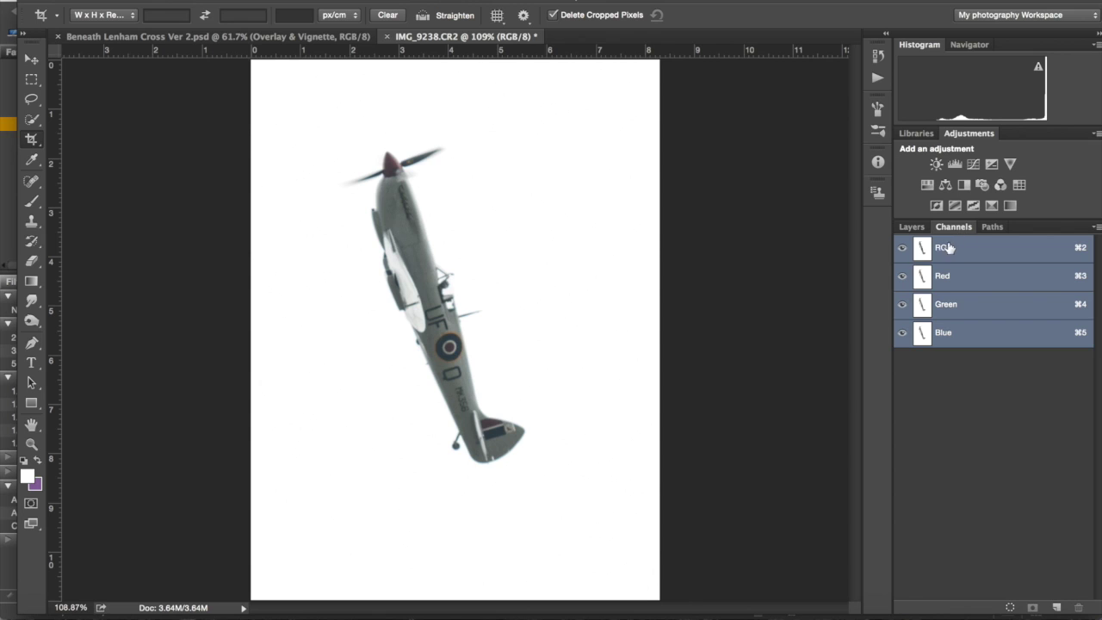
pyautogui.click(902, 275)
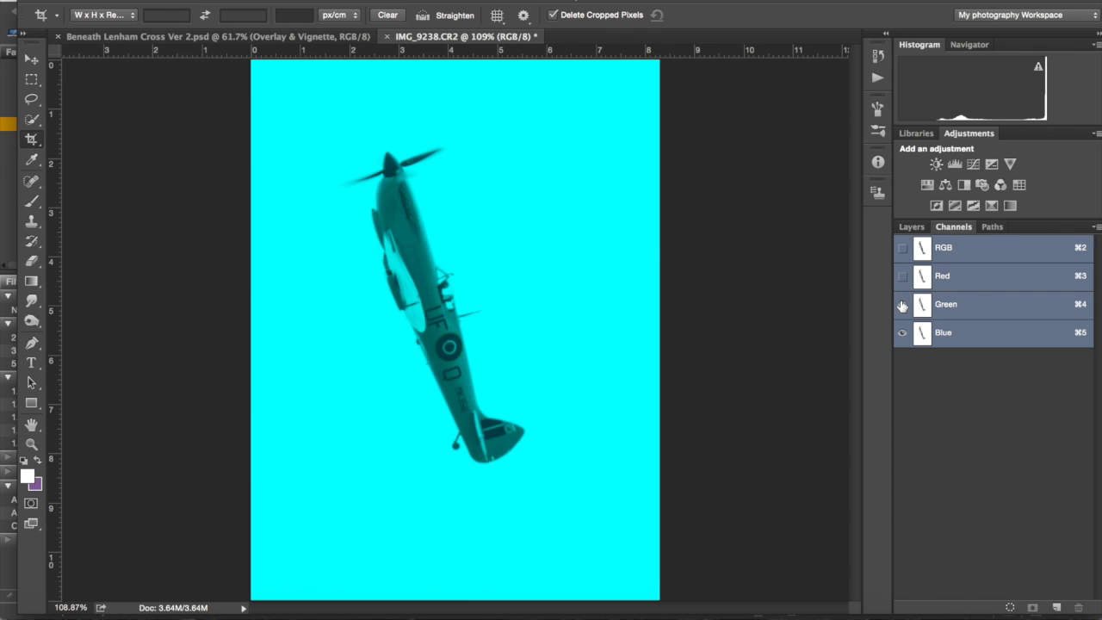
pyautogui.click(902, 304)
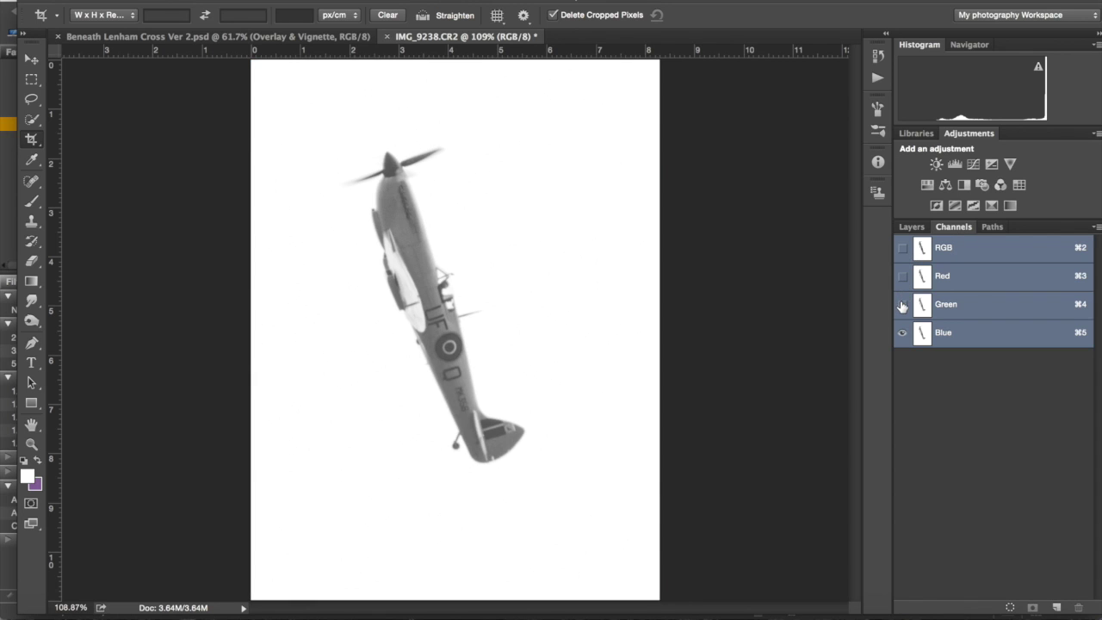
pyautogui.click(1010, 338)
pyautogui.moveTo(1007, 339); pyautogui.dragTo(1057, 608)
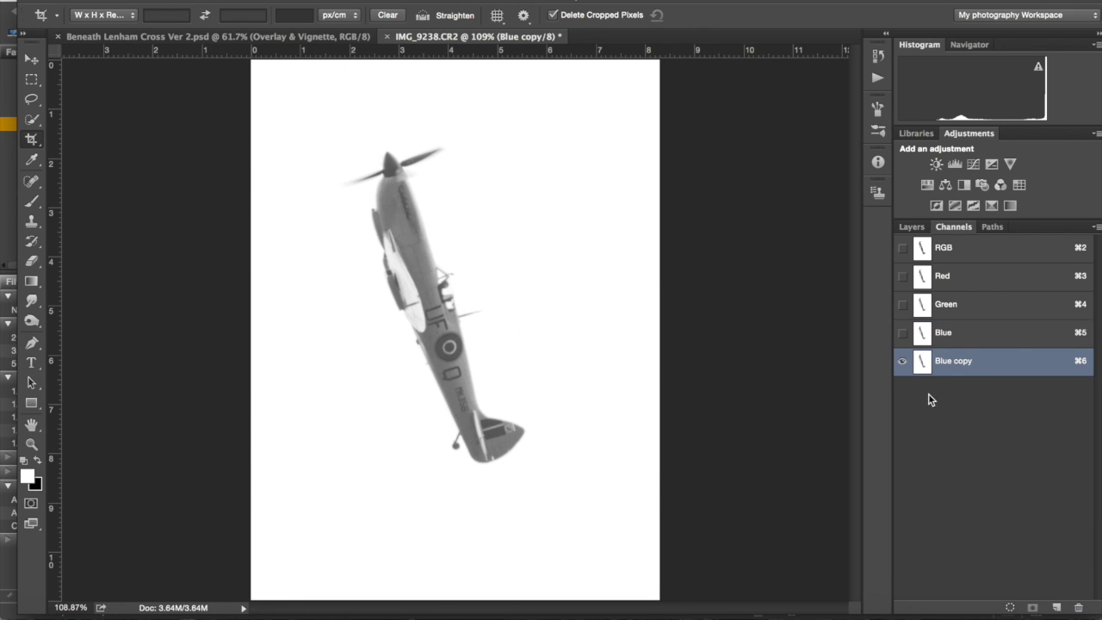
# Apply Threshold at level 247 to Blue copy, then show all channels with the red overlay
pyautogui.click(206, 1)
pyautogui.moveTo(219, 15)
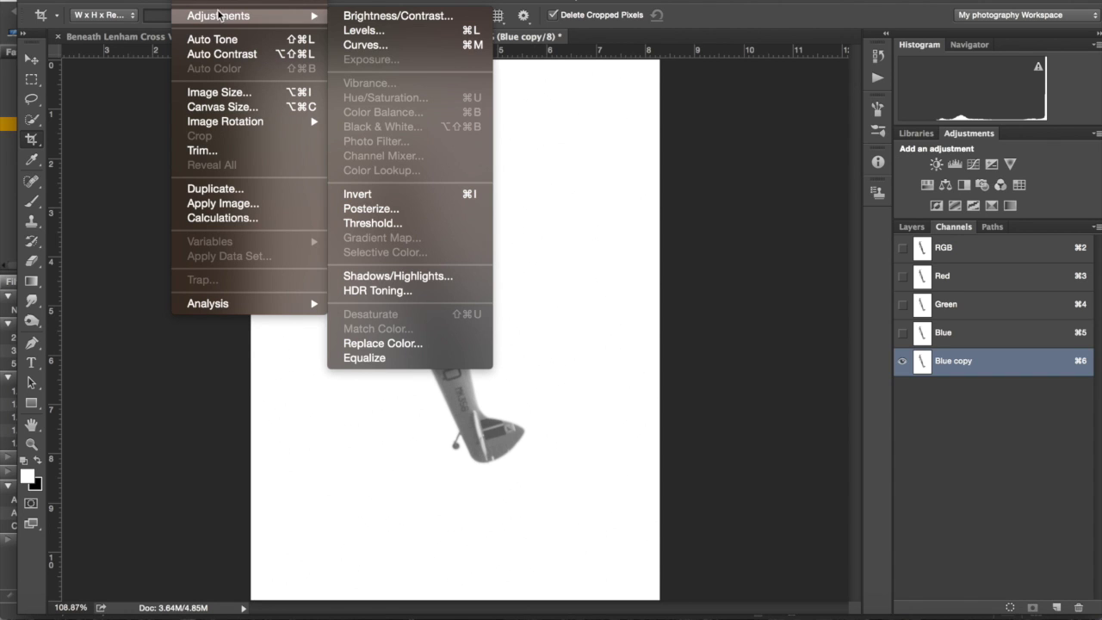
pyautogui.click(384, 221)
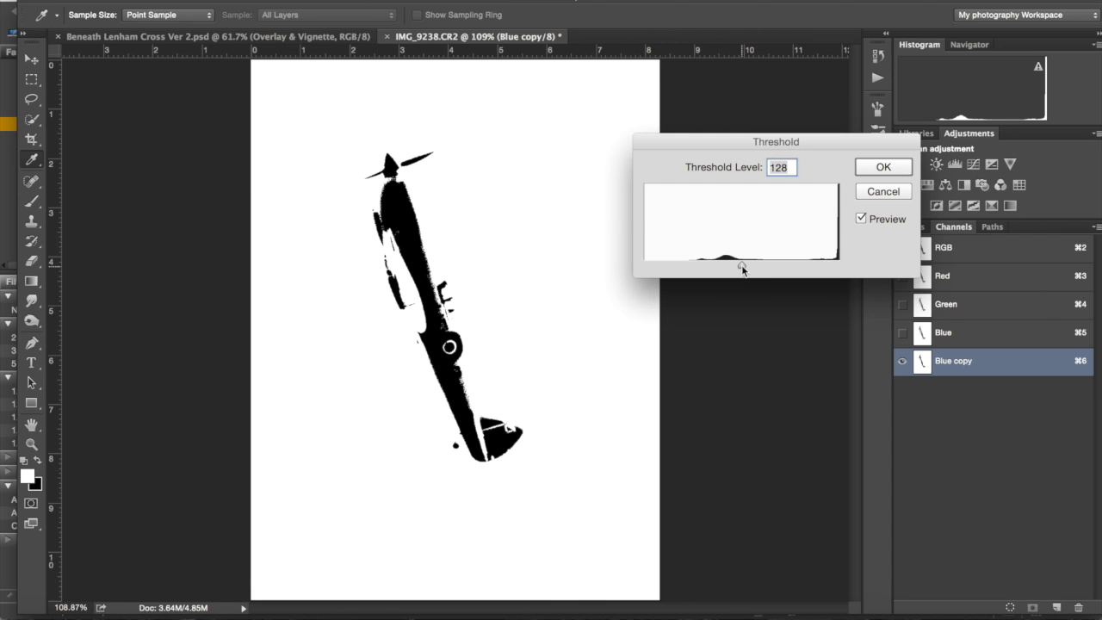
pyautogui.moveTo(742, 264); pyautogui.dragTo(830, 257)
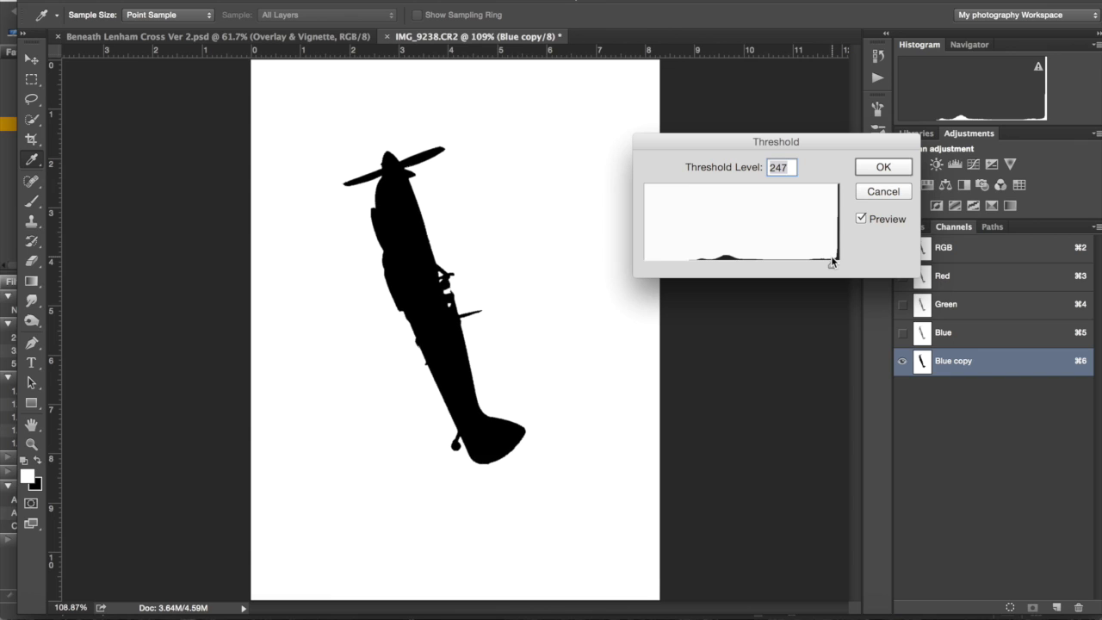
pyautogui.click(883, 167)
pyautogui.press('c')
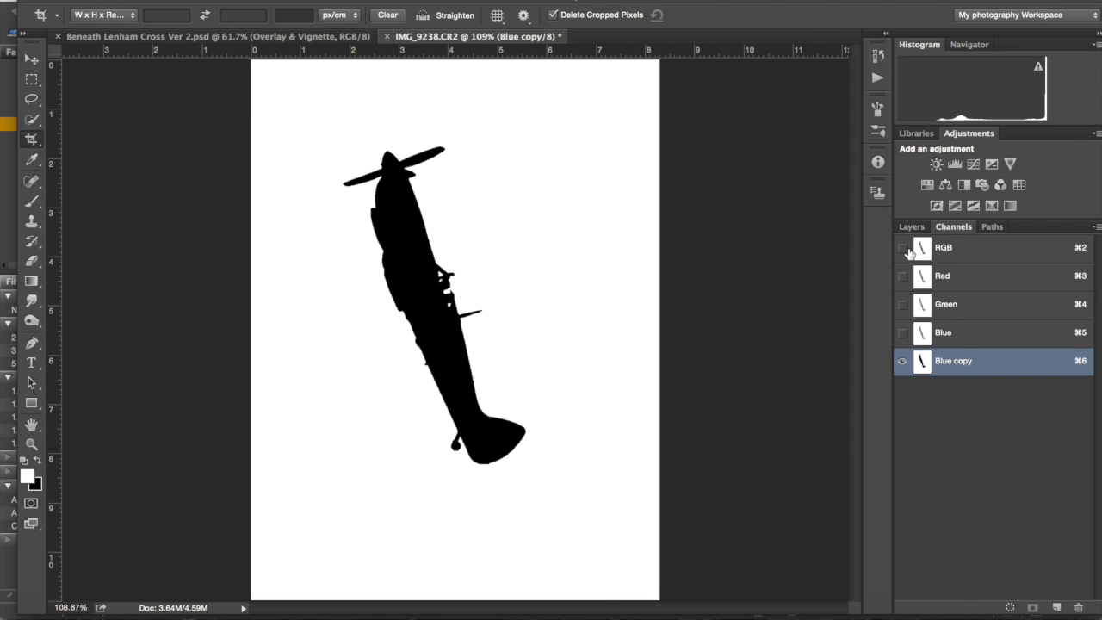
pyautogui.click(904, 248)
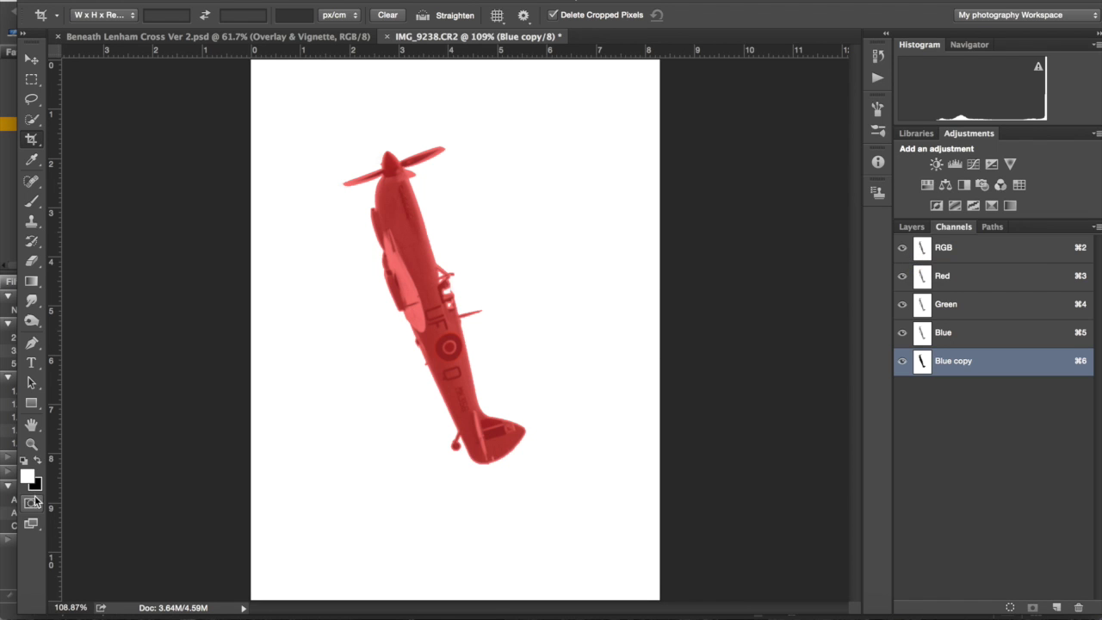
# Zoom the view in on the Spitfire's propeller
pyautogui.click(31, 443)
pyautogui.moveTo(400, 253); pyautogui.dragTo(524, 375)
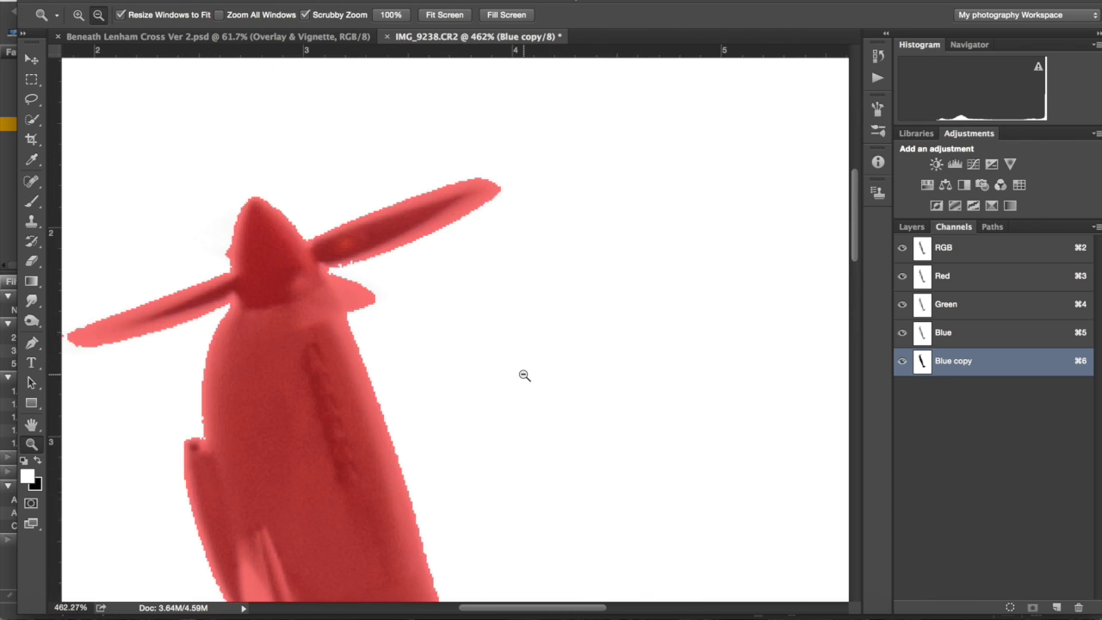
pyautogui.hscroll(-3, 524, 376)
pyautogui.scroll(-2, 525, 375)
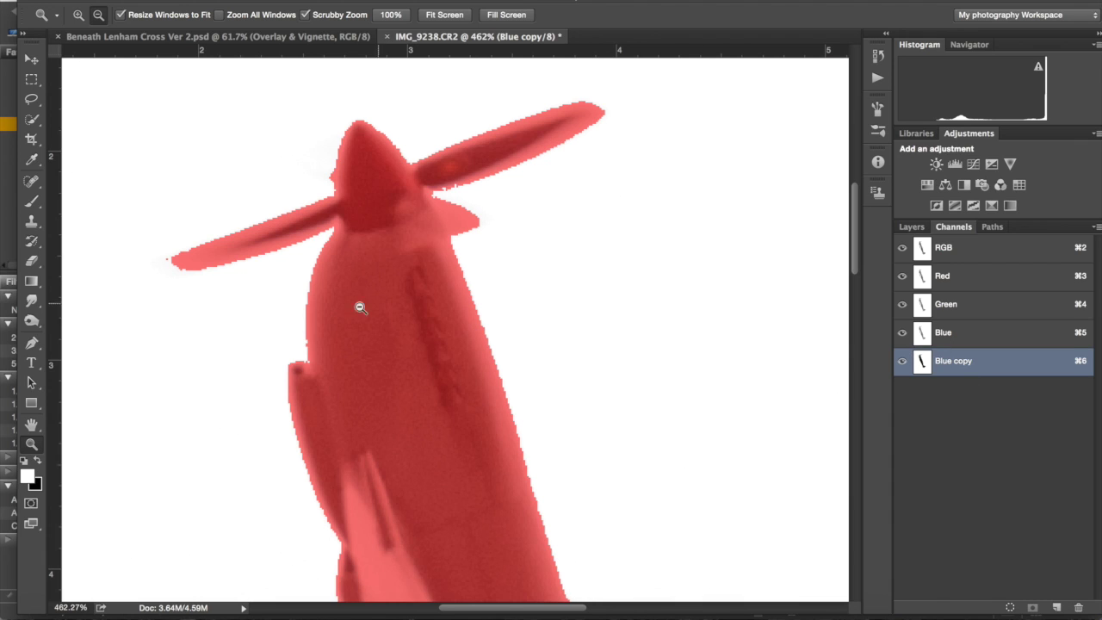
# Choose a soft round brush with 0% hardness at size 5 for painting Blue copy
pyautogui.click(32, 204)
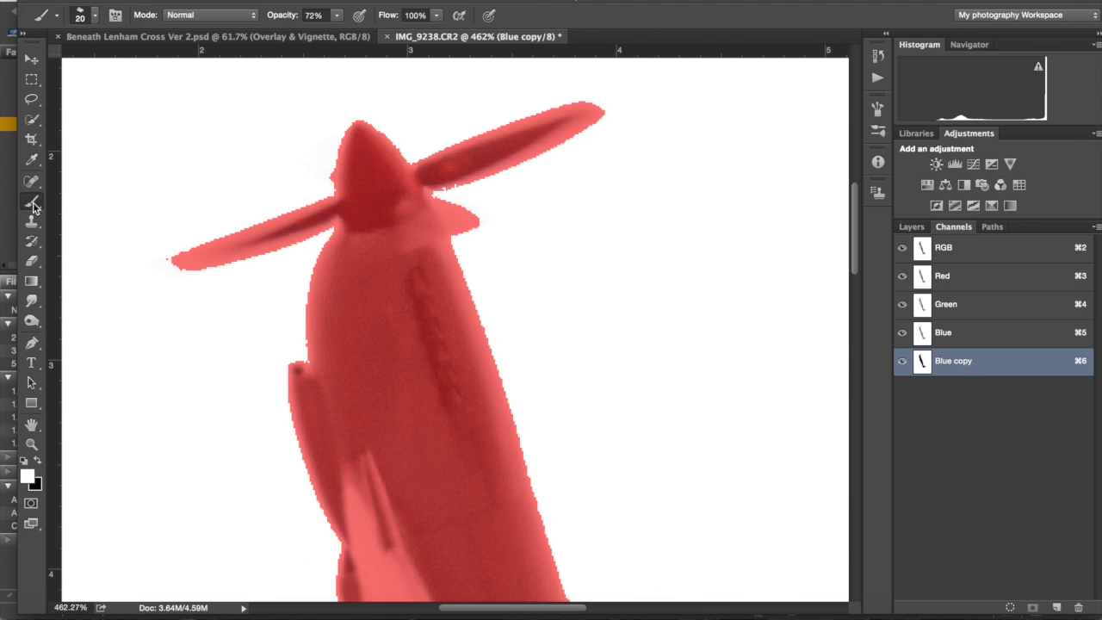
pyautogui.click(959, 362)
pyautogui.click(96, 16)
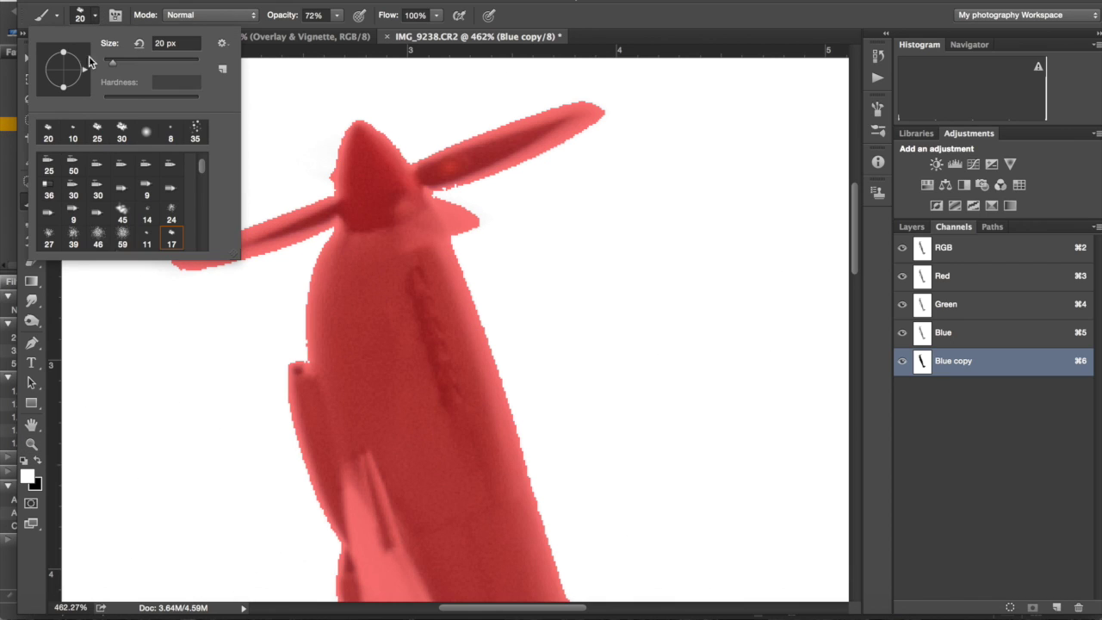
pyautogui.click(146, 132)
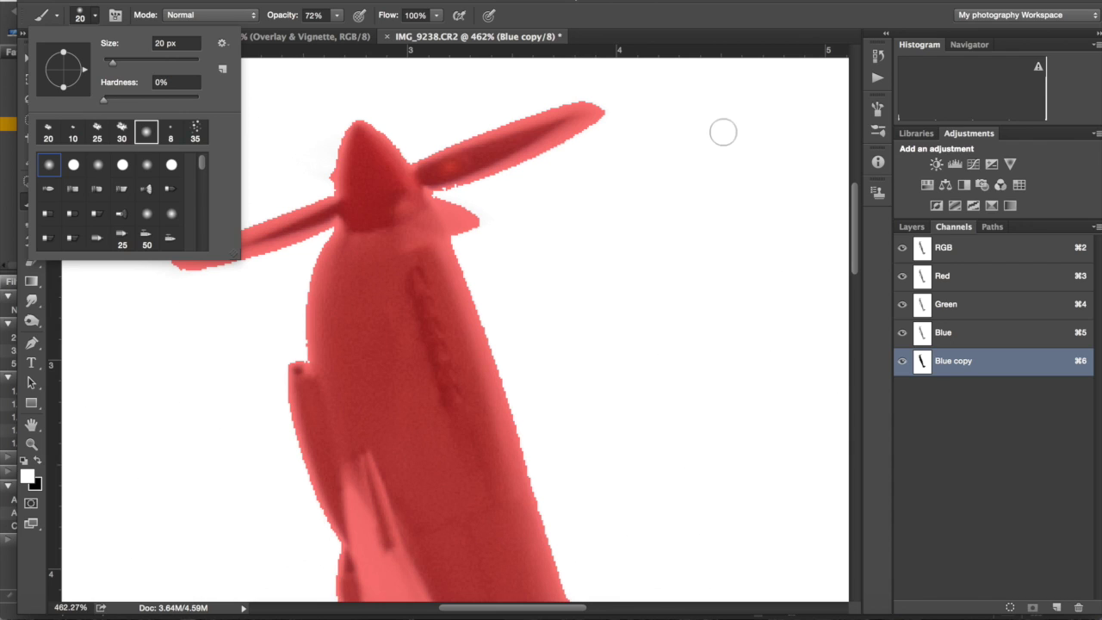
pyautogui.click(955, 361)
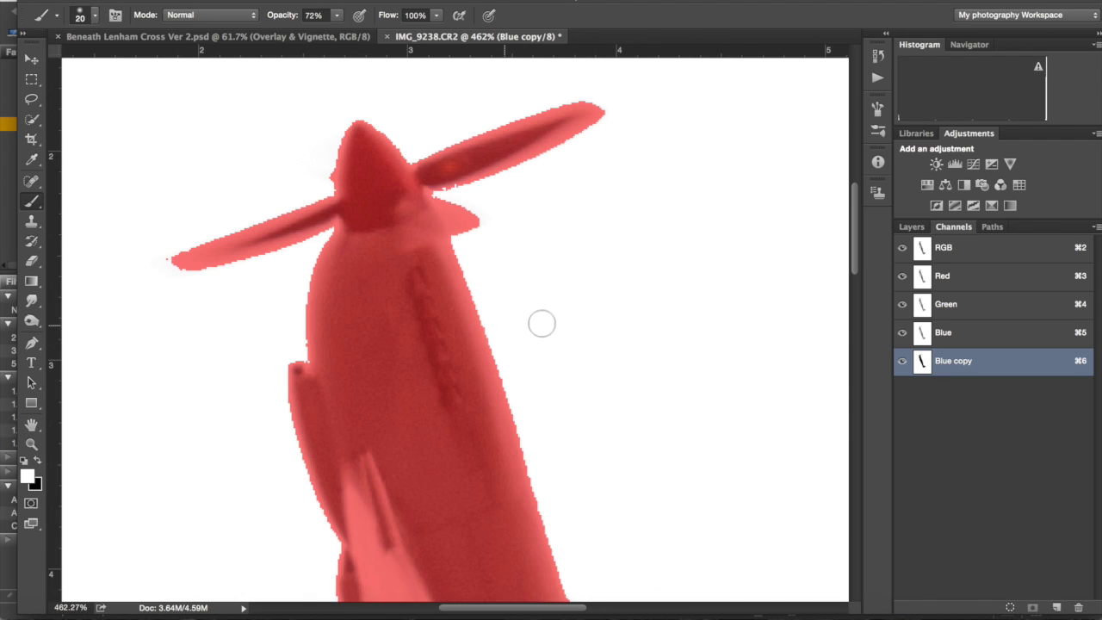
pyautogui.press('[')
pyautogui.press('[')
pyautogui.press('[')
pyautogui.press('[')
pyautogui.press('[')
# Paint white around the propeller nose, right blade's lower edge and tip at 100% opacity
pyautogui.click(330, 178)
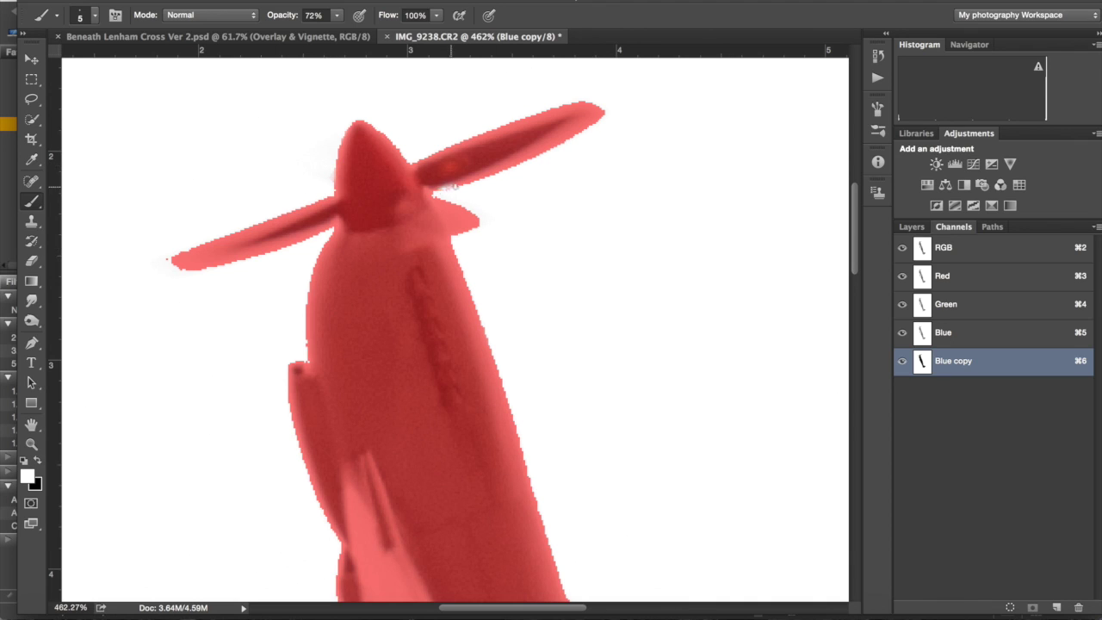
pyautogui.moveTo(453, 184)
pyautogui.mouseDown()
pyautogui.moveTo(585, 118)
pyautogui.moveTo(596, 125)
pyautogui.moveTo(594, 116)
pyautogui.moveTo(578, 132)
pyautogui.moveTo(590, 128)
pyautogui.moveTo(580, 132)
pyautogui.mouseUp()
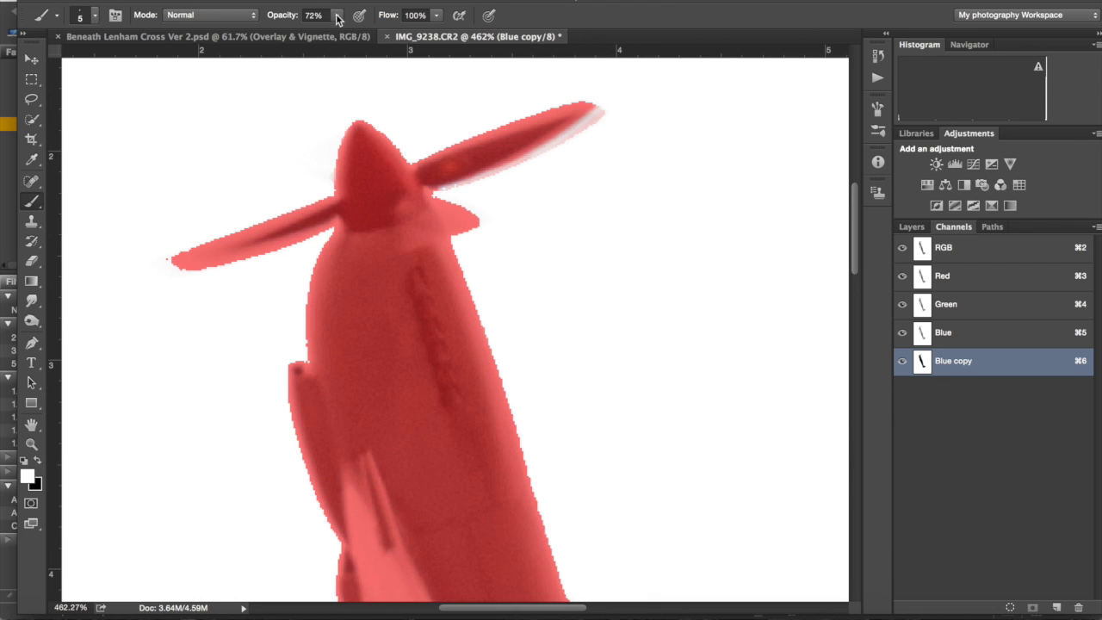
pyautogui.moveTo(339, 18)
pyautogui.mouseDown()
pyautogui.moveTo(340, 32)
pyautogui.moveTo(420, 41)
pyautogui.mouseUp()
pyautogui.moveTo(607, 110)
pyautogui.mouseDown()
pyautogui.moveTo(573, 140)
pyautogui.moveTo(613, 126)
pyautogui.moveTo(478, 182)
pyautogui.moveTo(429, 188)
pyautogui.moveTo(503, 163)
pyautogui.moveTo(608, 86)
pyautogui.moveTo(587, 113)
pyautogui.mouseUp()
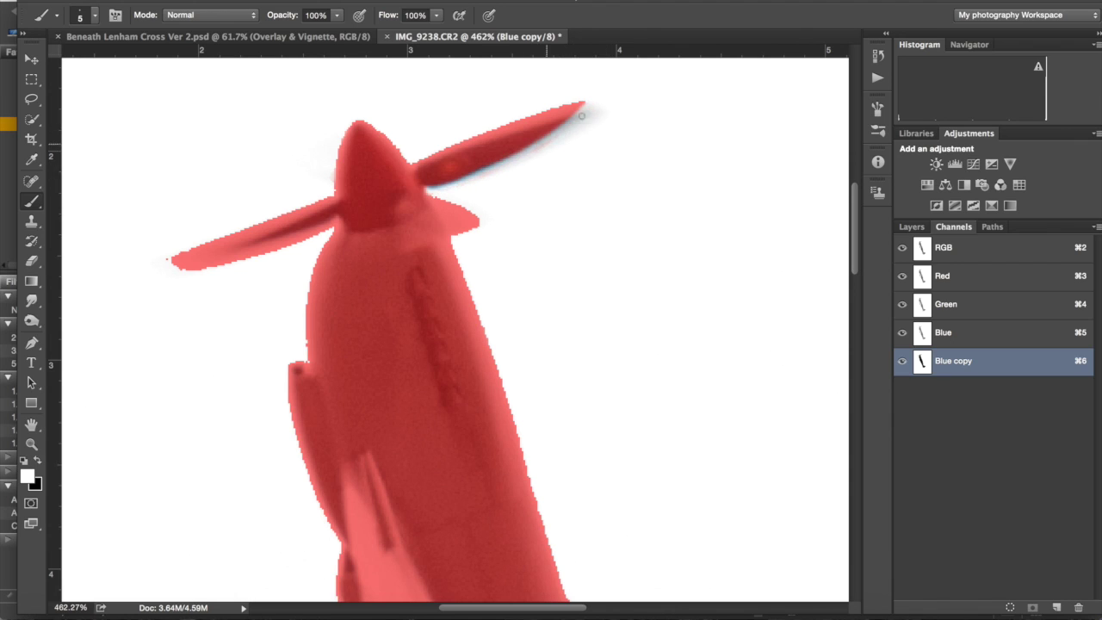
pyautogui.press('x')
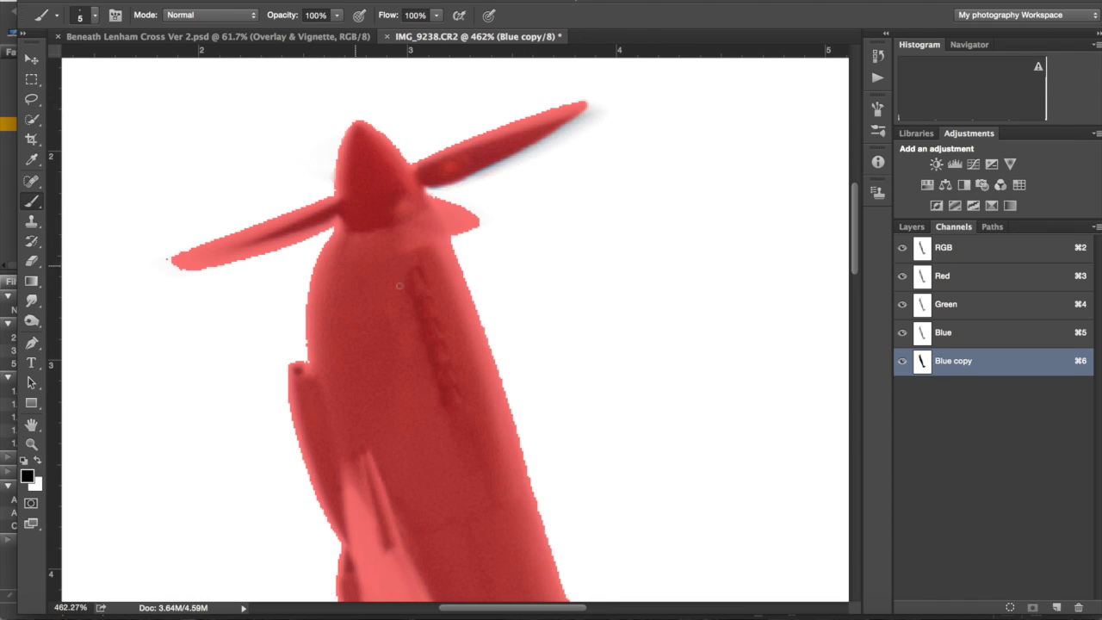
pyautogui.press('x')
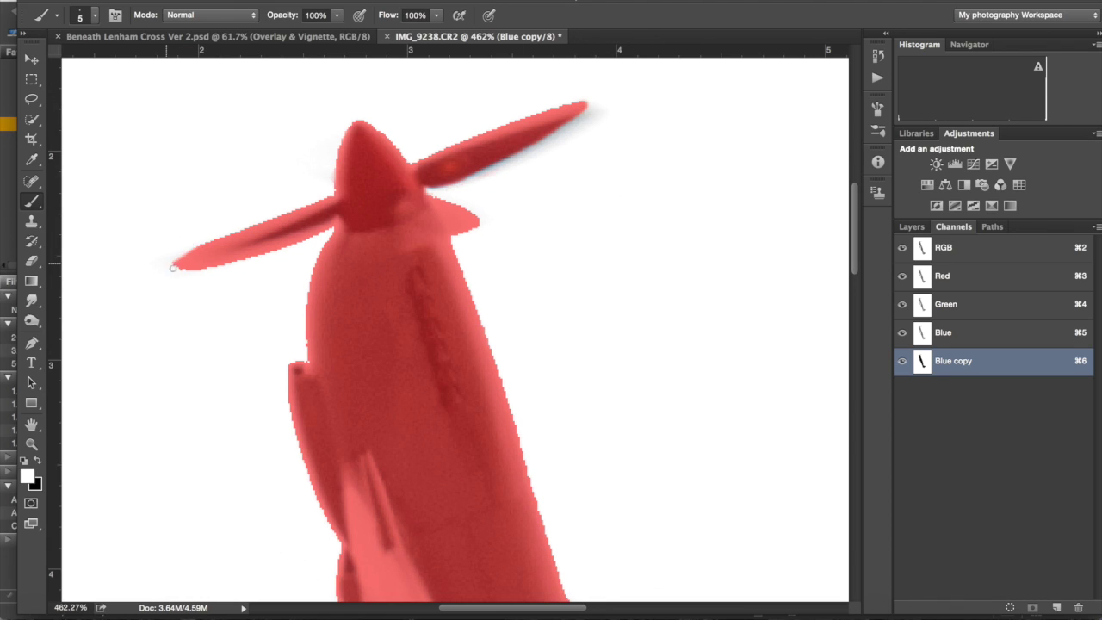
# Paint black along the fuselage's left edge below the hub and the left blade's lower edge
pyautogui.moveTo(172, 267)
pyautogui.mouseDown()
pyautogui.moveTo(234, 259)
pyautogui.moveTo(185, 261)
pyautogui.mouseUp()
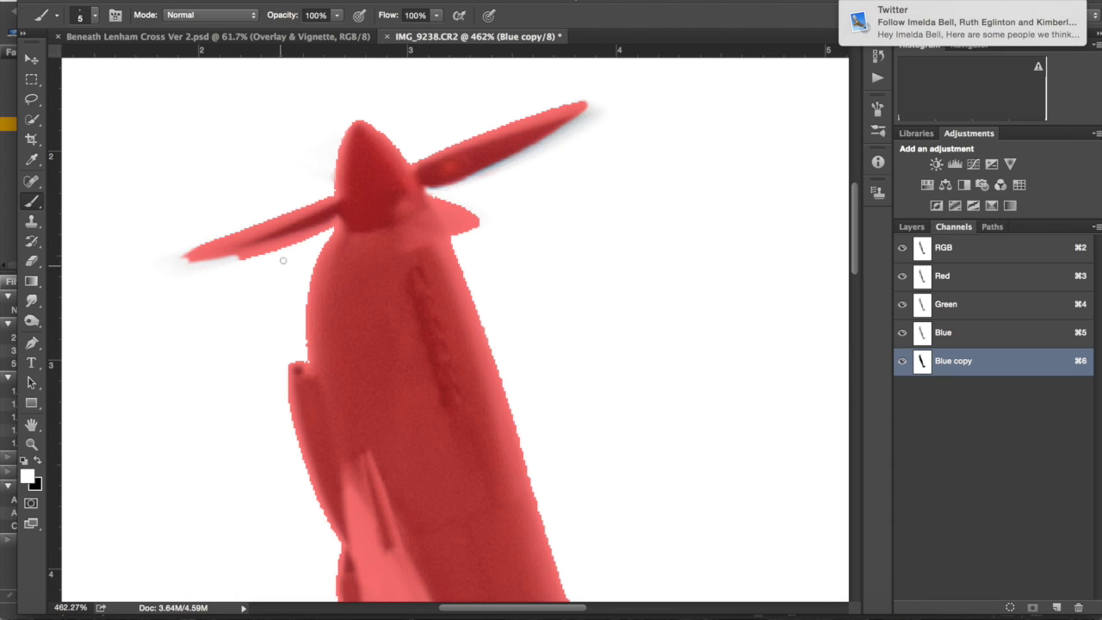
pyautogui.moveTo(336, 224); pyautogui.dragTo(306, 320)
pyautogui.press('super+z')
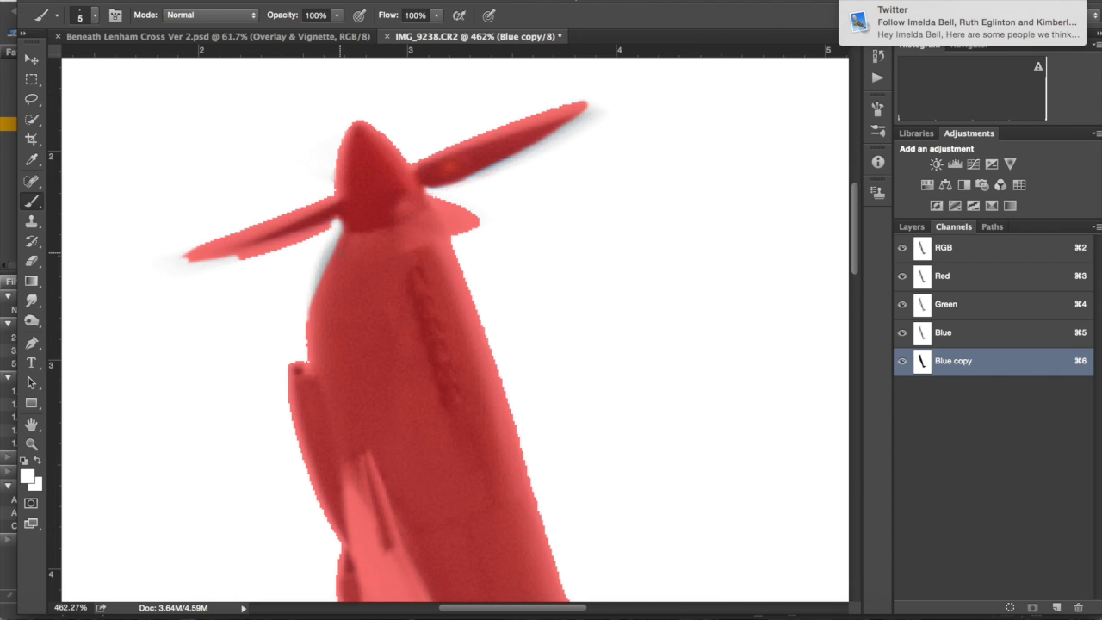
pyautogui.press('x')
pyautogui.moveTo(337, 235); pyautogui.dragTo(317, 285)
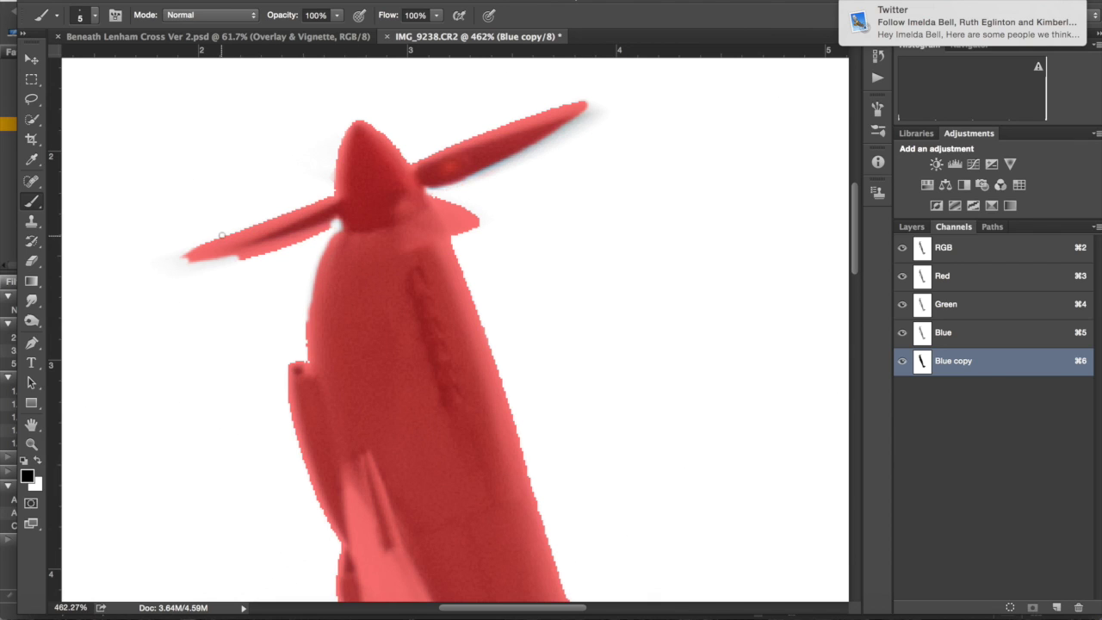
pyautogui.moveTo(178, 261)
pyautogui.mouseDown()
pyautogui.moveTo(245, 251)
pyautogui.moveTo(184, 265)
pyautogui.mouseUp()
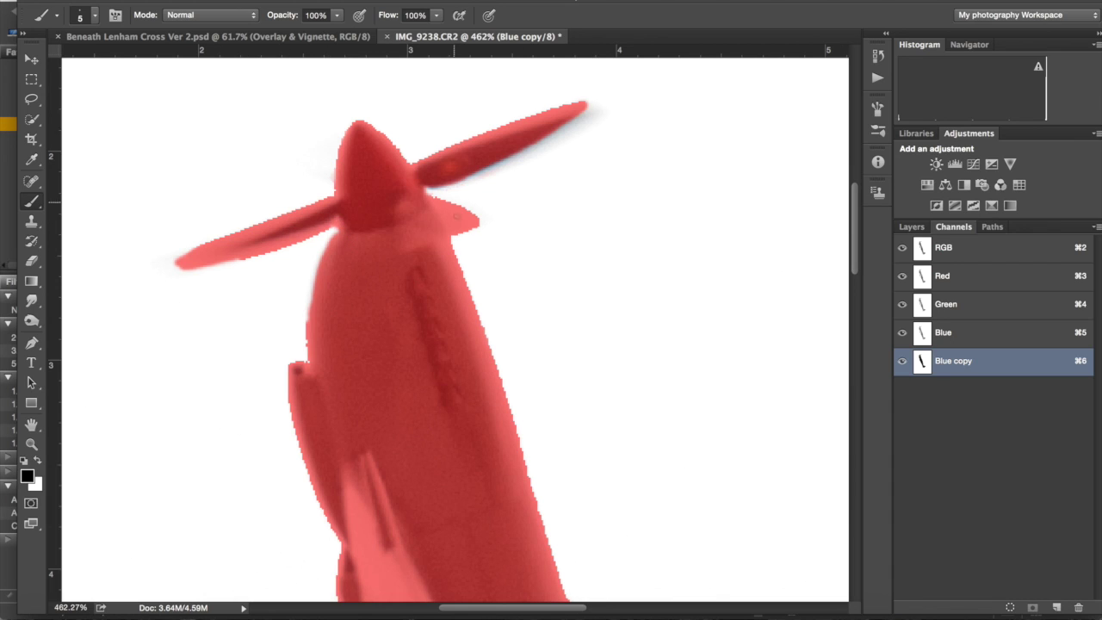
# Mask in the fuselage's right edge near the cockpit struts
pyautogui.scroll(-8, 431, 333)
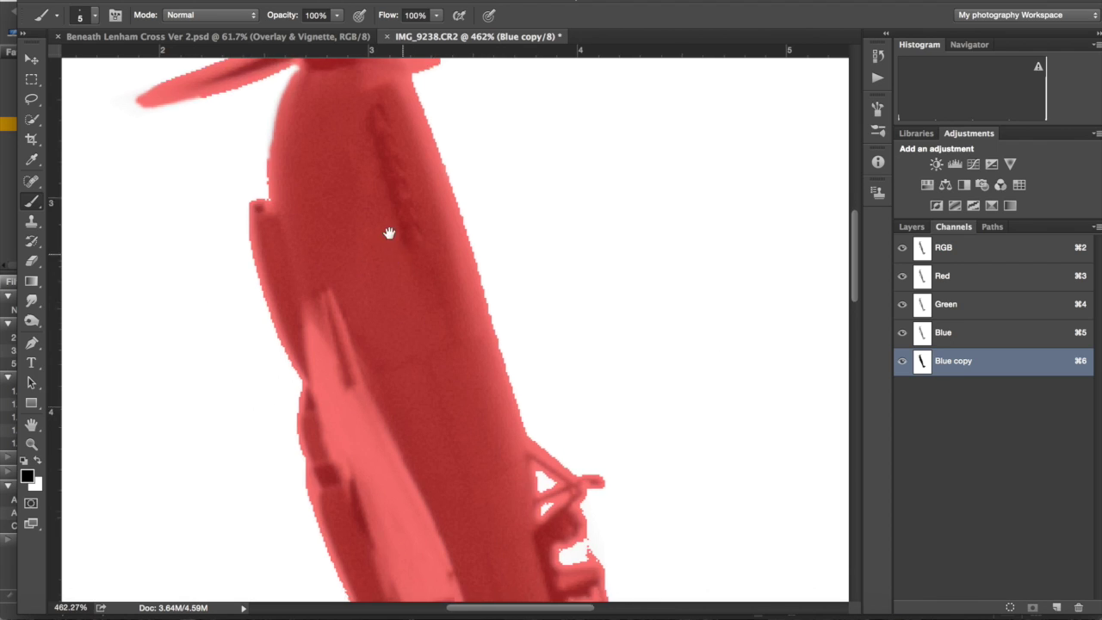
pyautogui.moveTo(330, 177); pyautogui.dragTo(314, 180)
pyautogui.moveTo(488, 400); pyautogui.dragTo(479, 353)
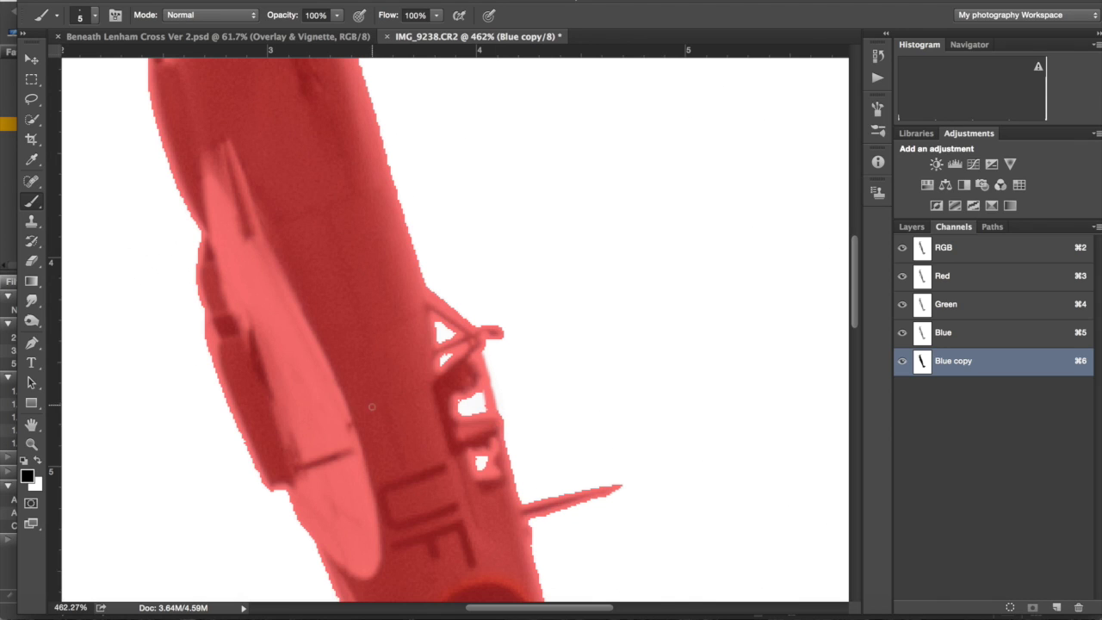
# Switch to a size 3 white brush, inspect the fuselage down to the tail, and fit the image on screen
pyautogui.press('x')
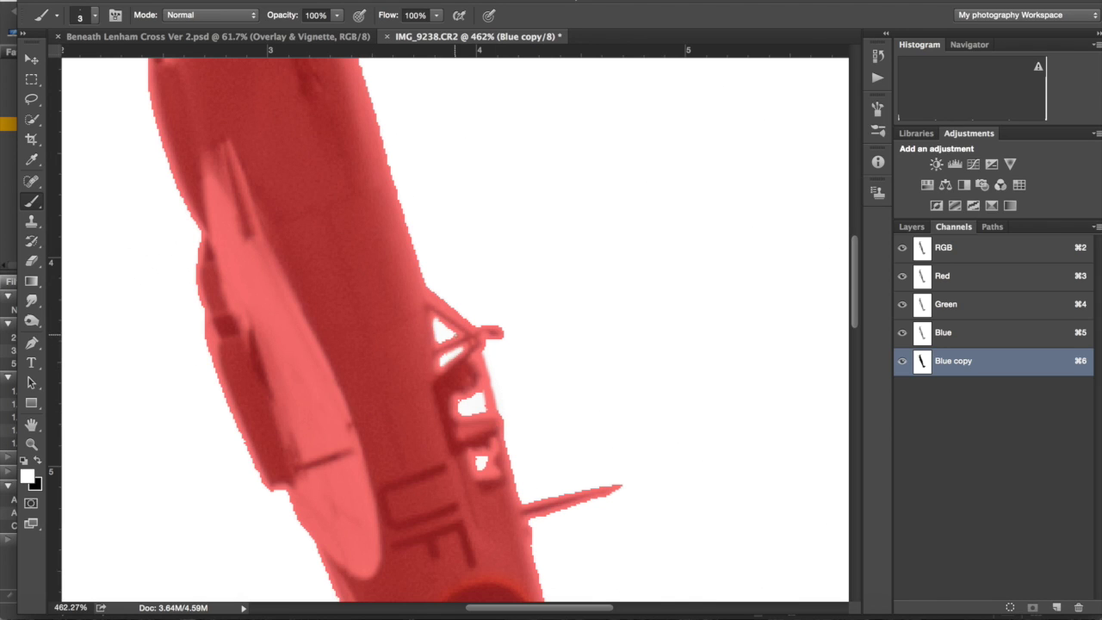
pyautogui.press('[')
pyautogui.press('[')
pyautogui.moveTo(560, 406); pyautogui.dragTo(524, 147)
pyautogui.moveTo(572, 353); pyautogui.dragTo(563, 284)
pyautogui.moveTo(680, 508); pyautogui.dragTo(536, 190)
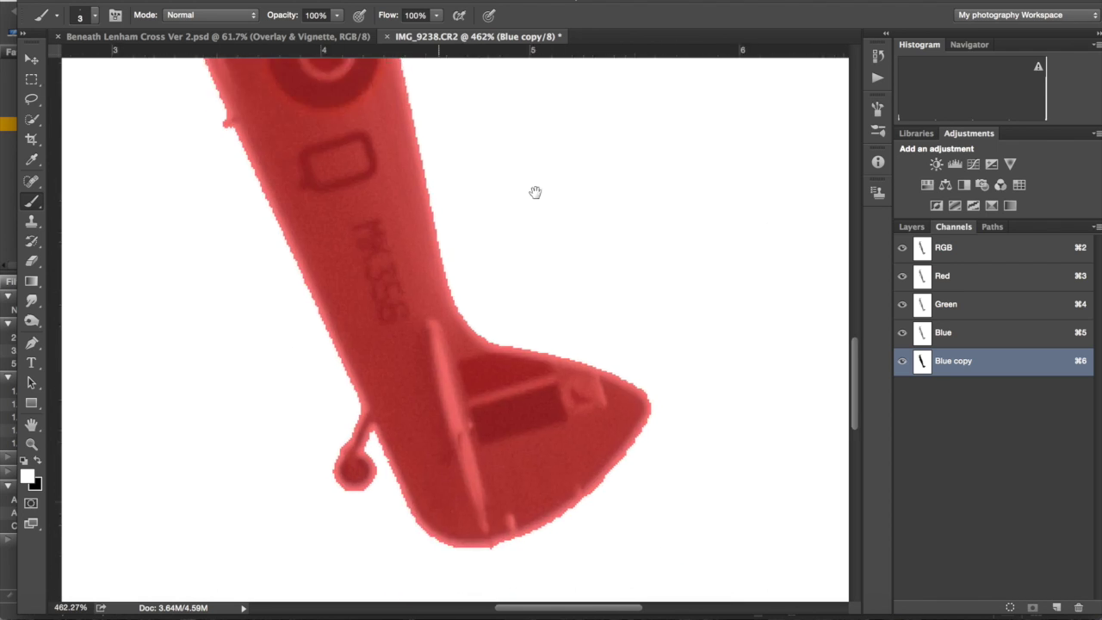
pyautogui.moveTo(571, 298); pyautogui.dragTo(590, 418)
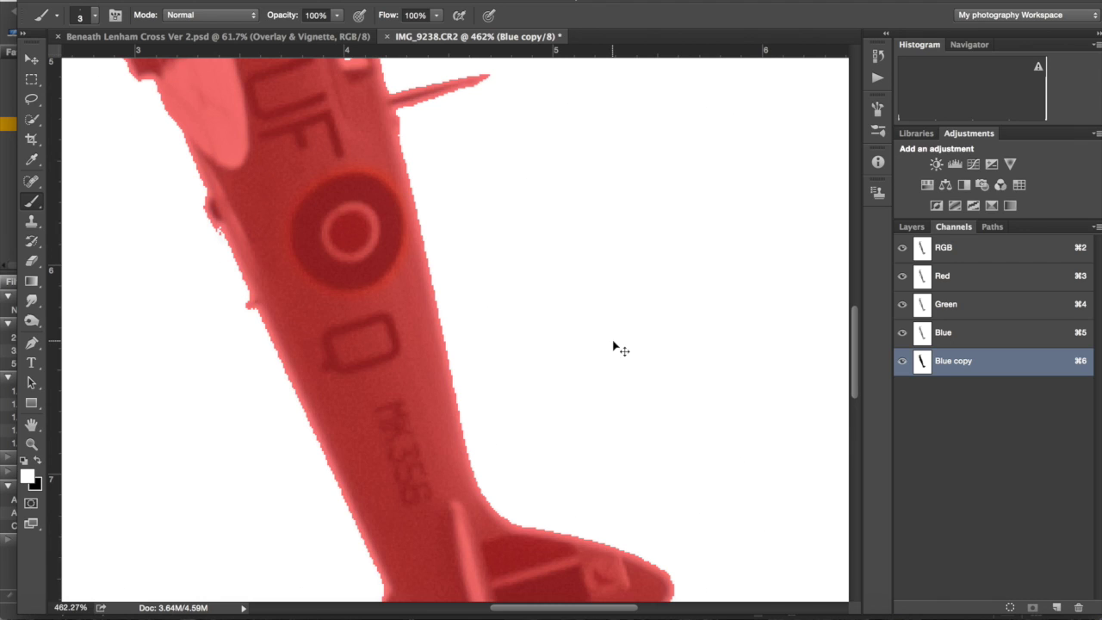
pyautogui.press('super+0')
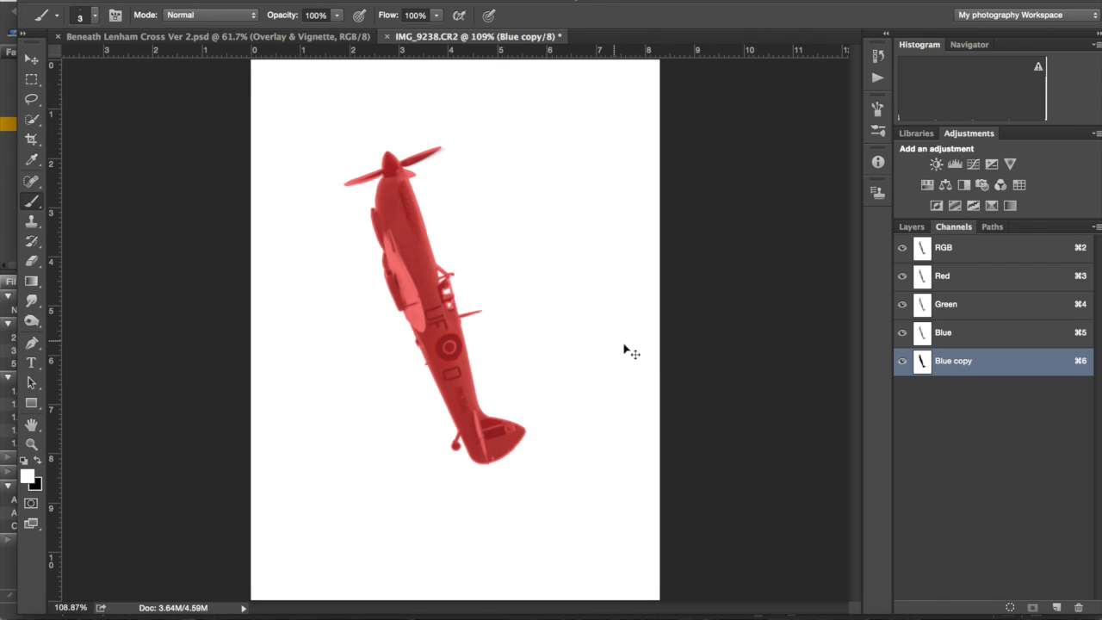
# Give Layer 0 an inverted mask from the Blue copy selection so only the Spitfire shows
pyautogui.keyDown('super'); pyautogui.click(922, 362); pyautogui.keyUp('super')
pyautogui.click(902, 361)
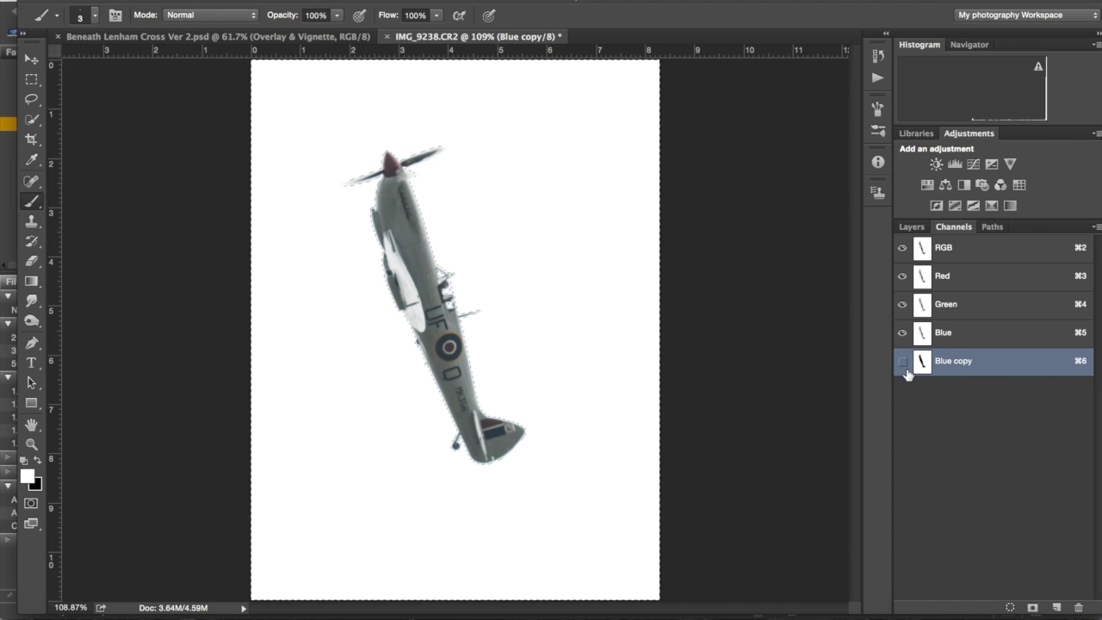
pyautogui.click(911, 226)
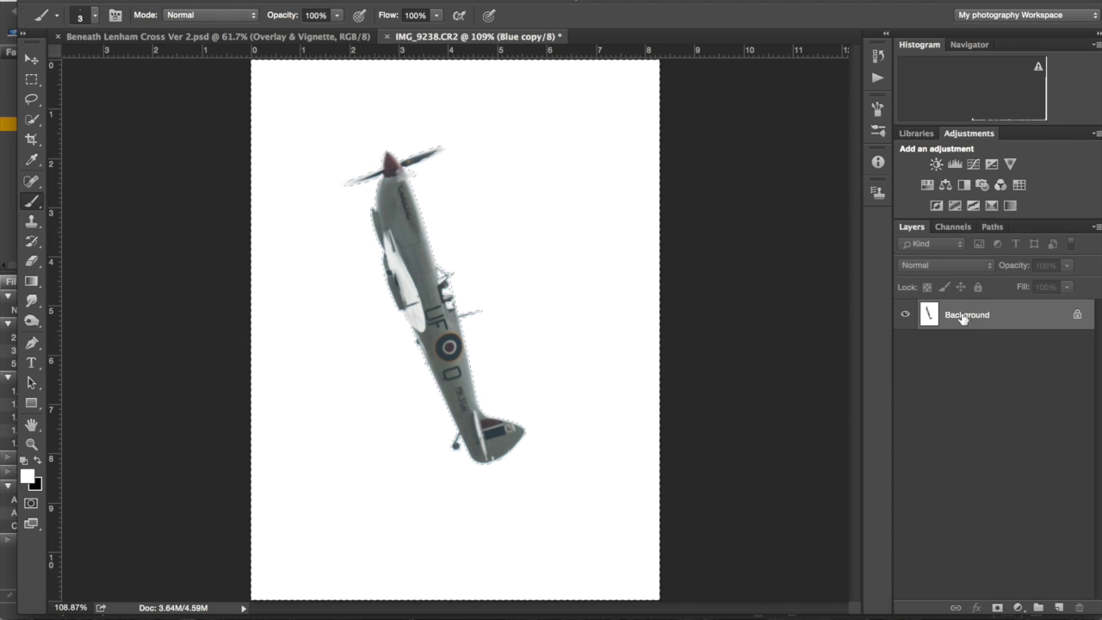
pyautogui.click(998, 608)
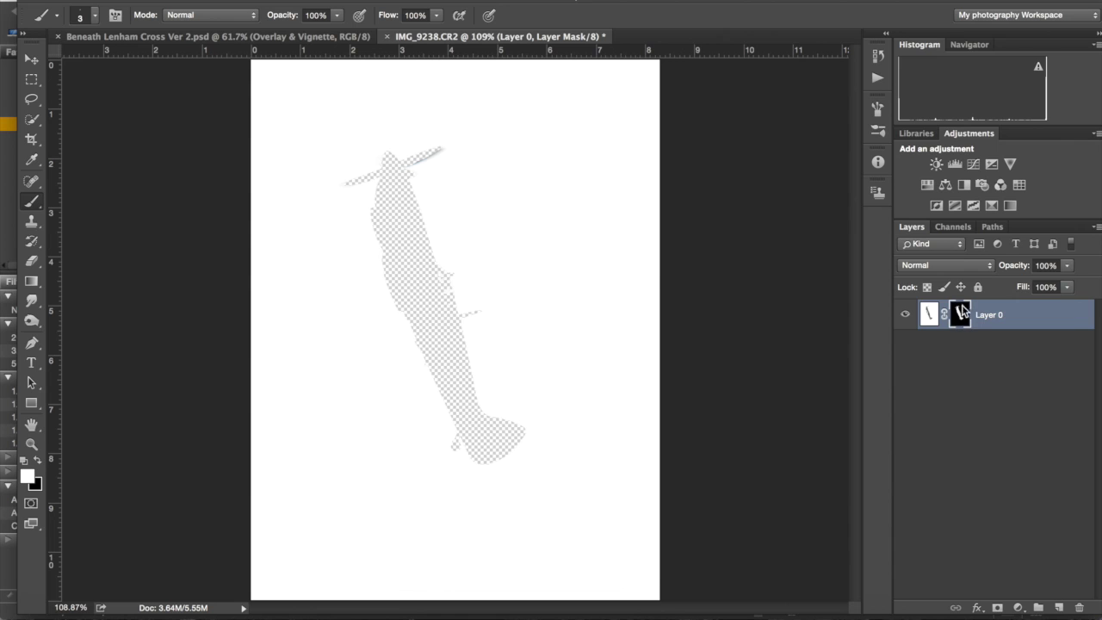
pyautogui.press('super+i')
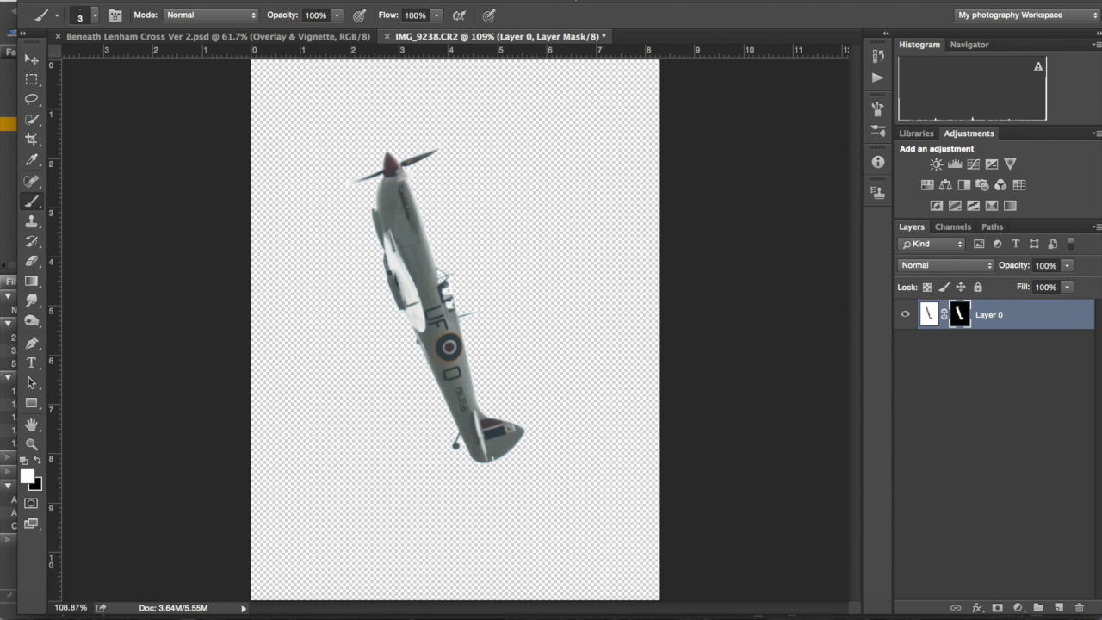
# Open Select > Refine Mask with Show Radius enabled
pyautogui.click(318, 5)
pyautogui.click(352, 165)
pyautogui.click(959, 153)
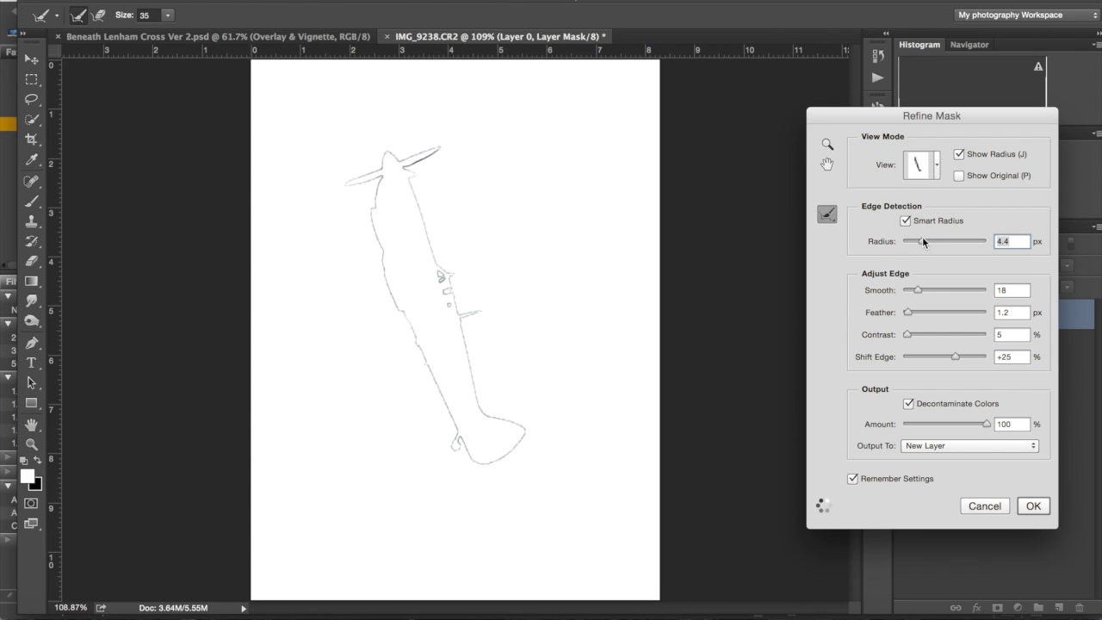
# Refine the mask to 1.9 px radius and smoothing 10, outputting to a new layer
pyautogui.moveTo(920, 240); pyautogui.dragTo(911, 241)
pyautogui.moveTo(916, 290); pyautogui.dragTo(911, 293)
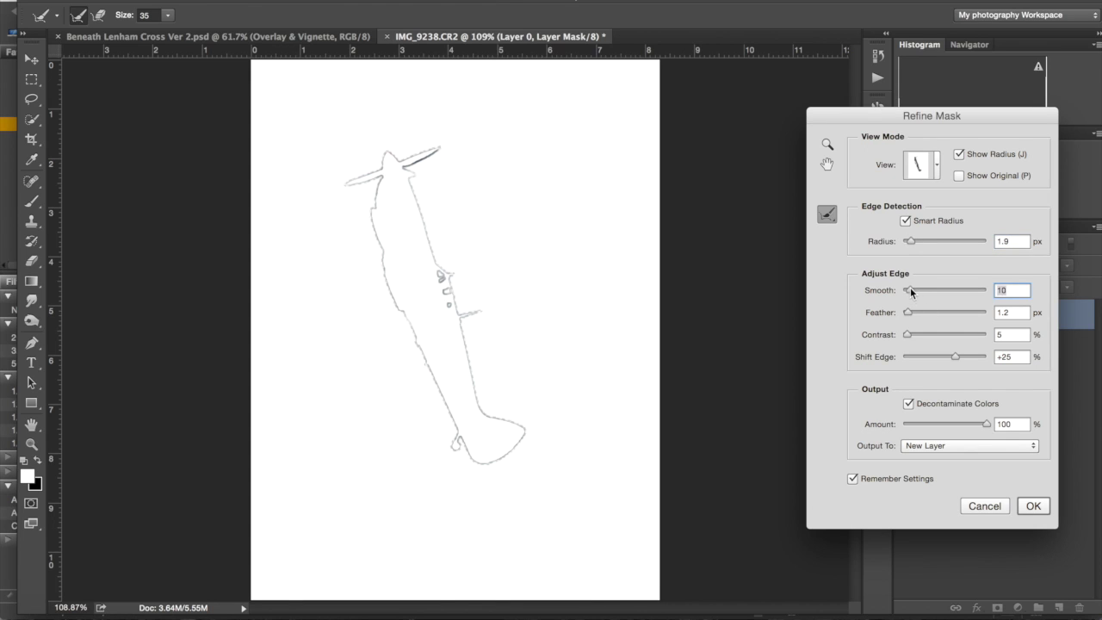
pyautogui.click(1033, 506)
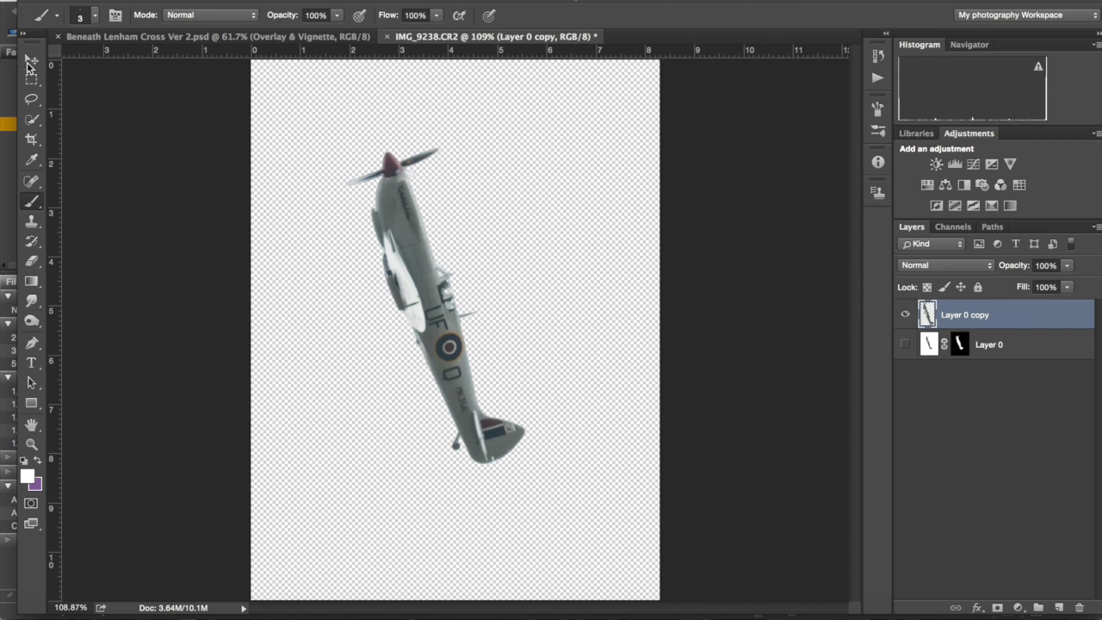
# Drag Layer 0 copy into 'Beneath Lenham Cross Ver 2.psd' and position it over the road
pyautogui.click(31, 62)
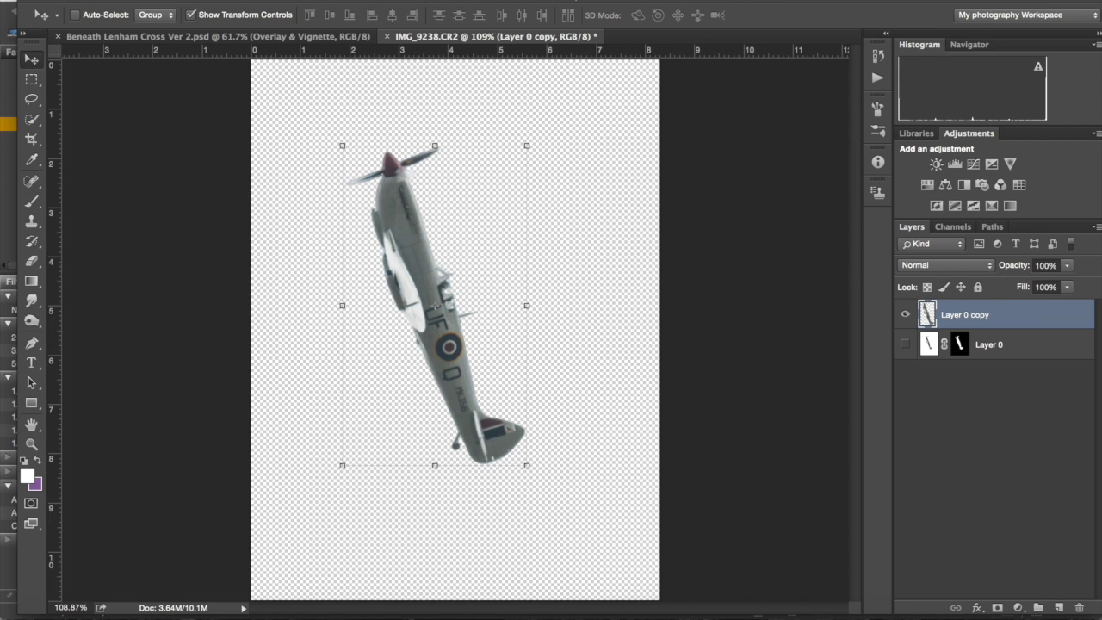
pyautogui.click(469, 0)
pyautogui.moveTo(550, 0)
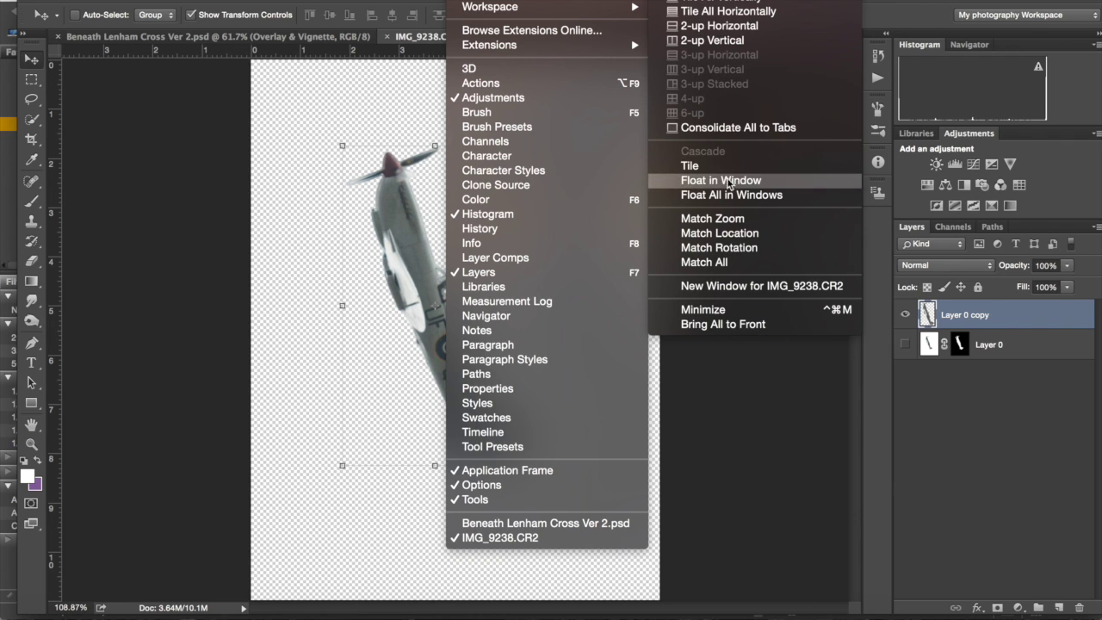
pyautogui.click(732, 181)
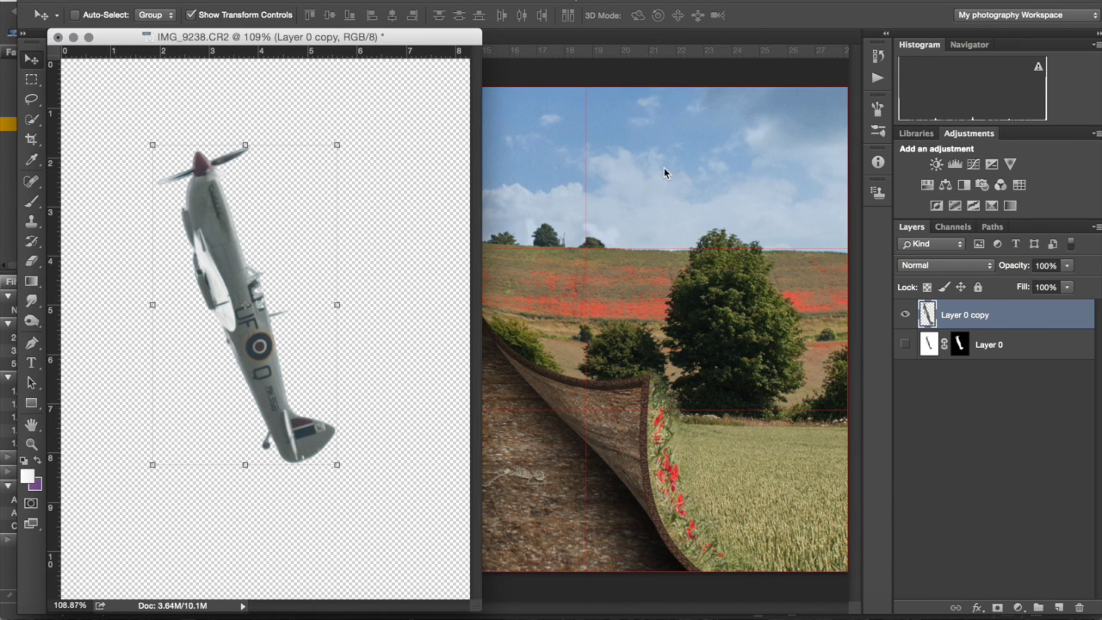
pyautogui.moveTo(994, 315); pyautogui.dragTo(666, 247)
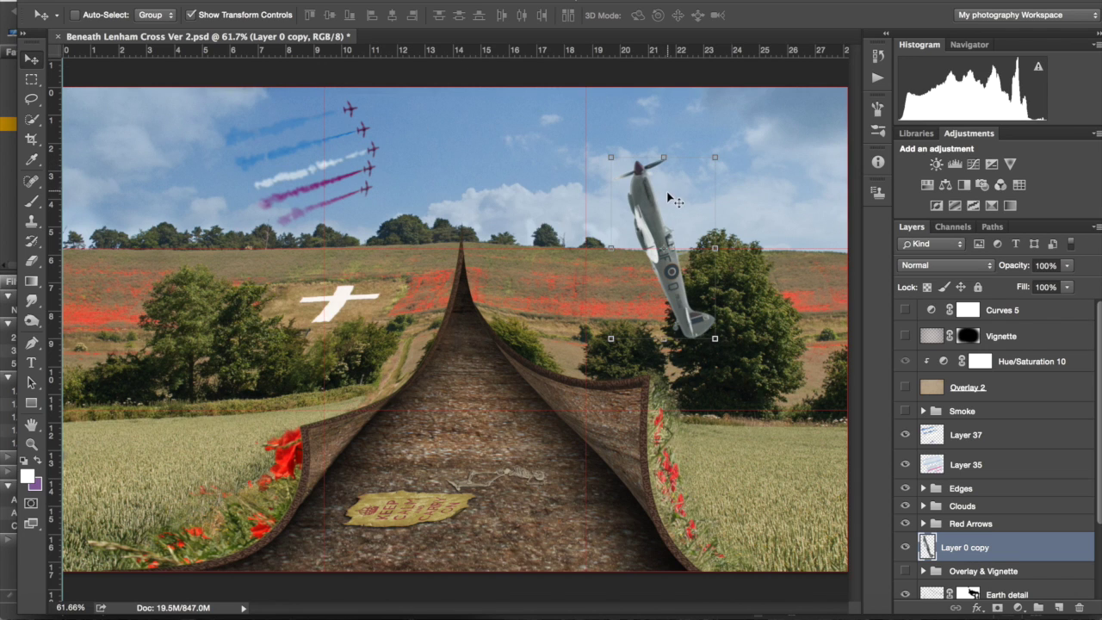
pyautogui.moveTo(665, 199); pyautogui.dragTo(489, 388)
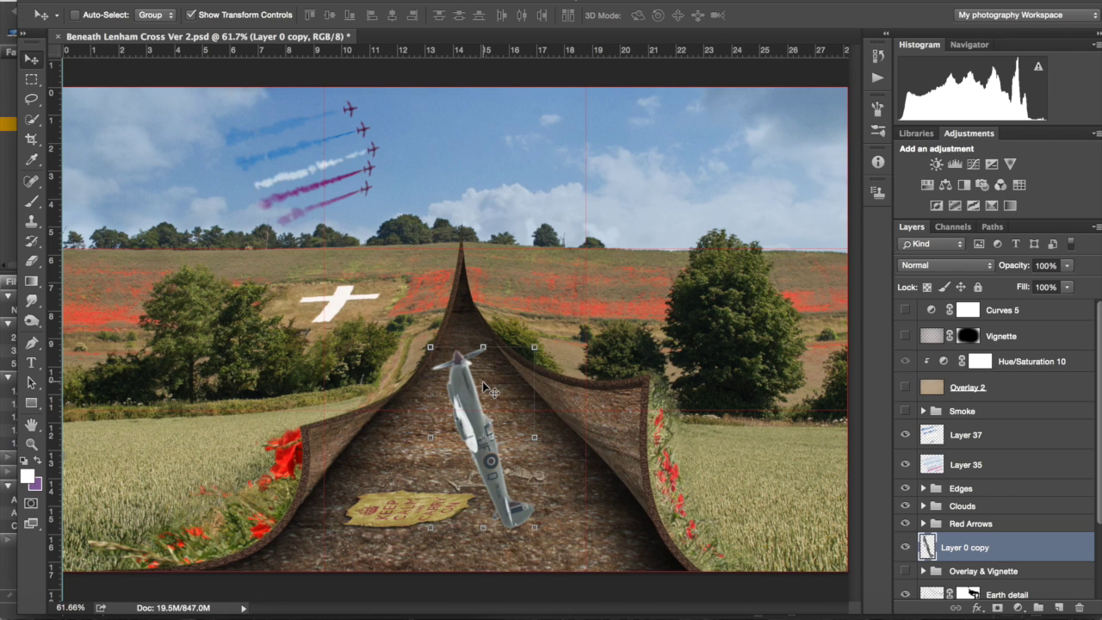